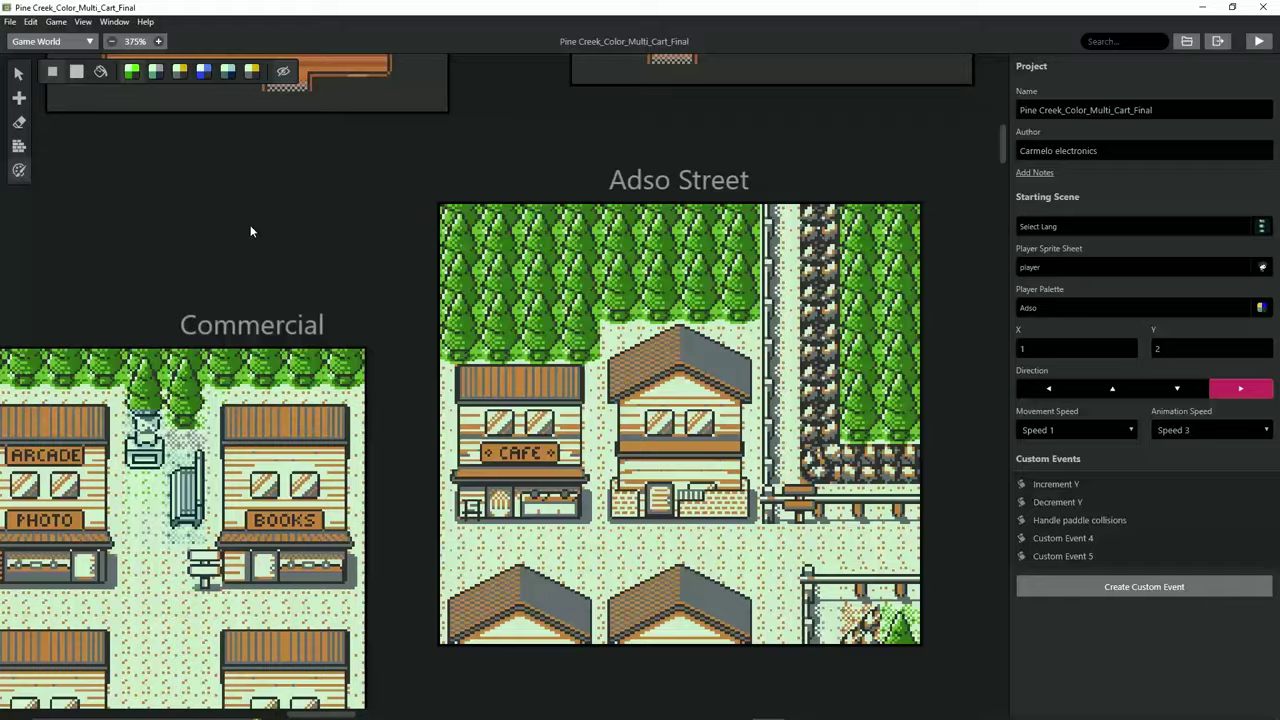
# Center Adso Street on the Game World canvas and autoscroll the Backgrounds docs to Size Requirements
pyautogui.moveTo(251, 231); pyautogui.dragTo(157, 190, button='middle')
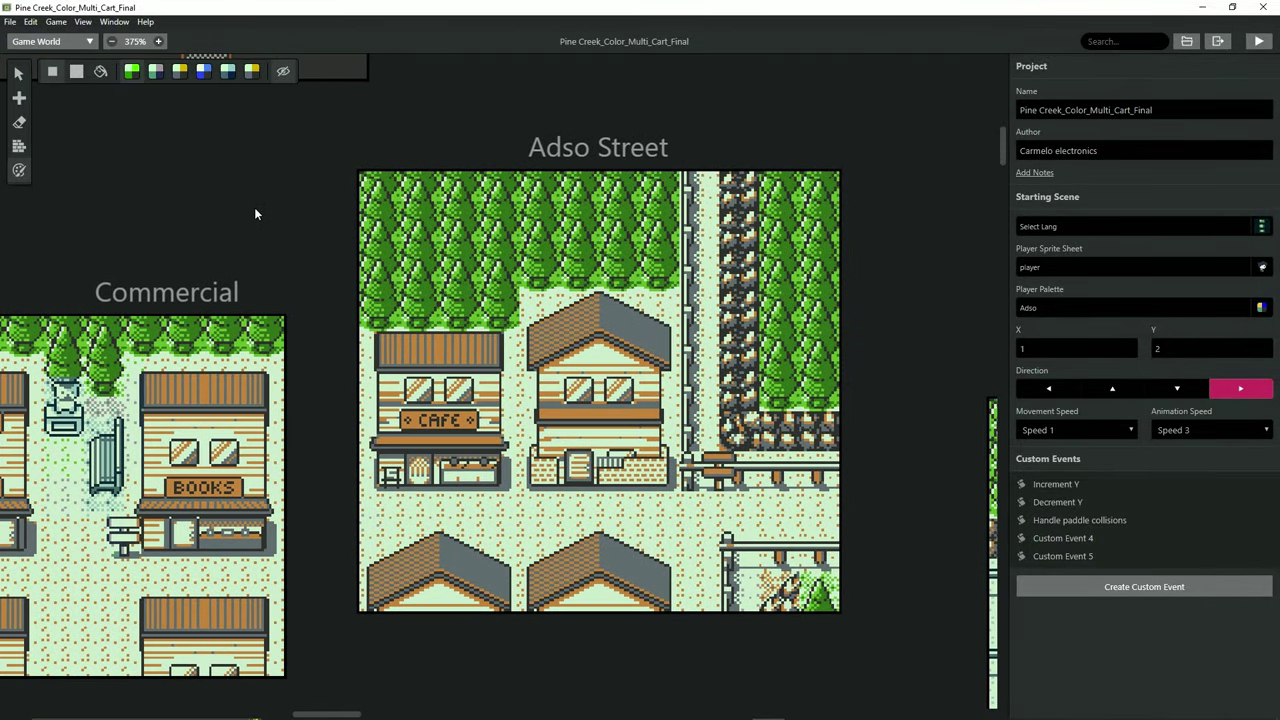
pyautogui.moveTo(257, 211); pyautogui.dragTo(256, 196, button='middle')
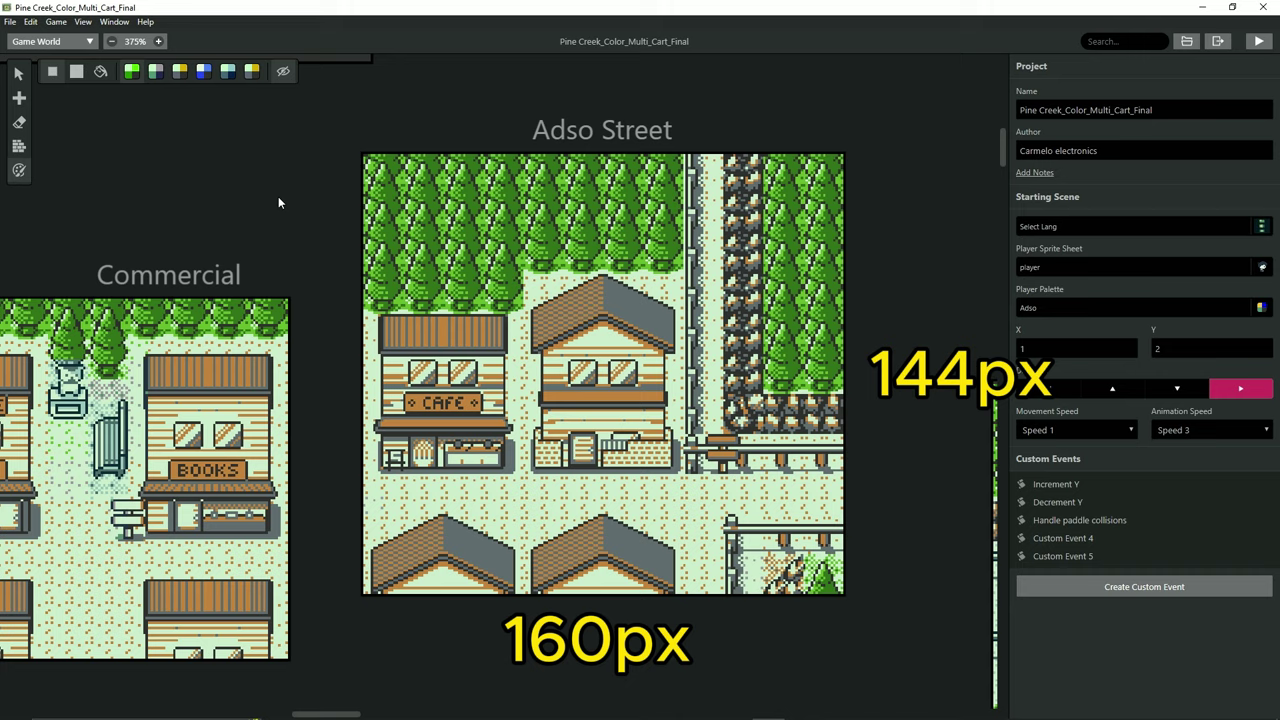
pyautogui.middleClick(1107, 301)
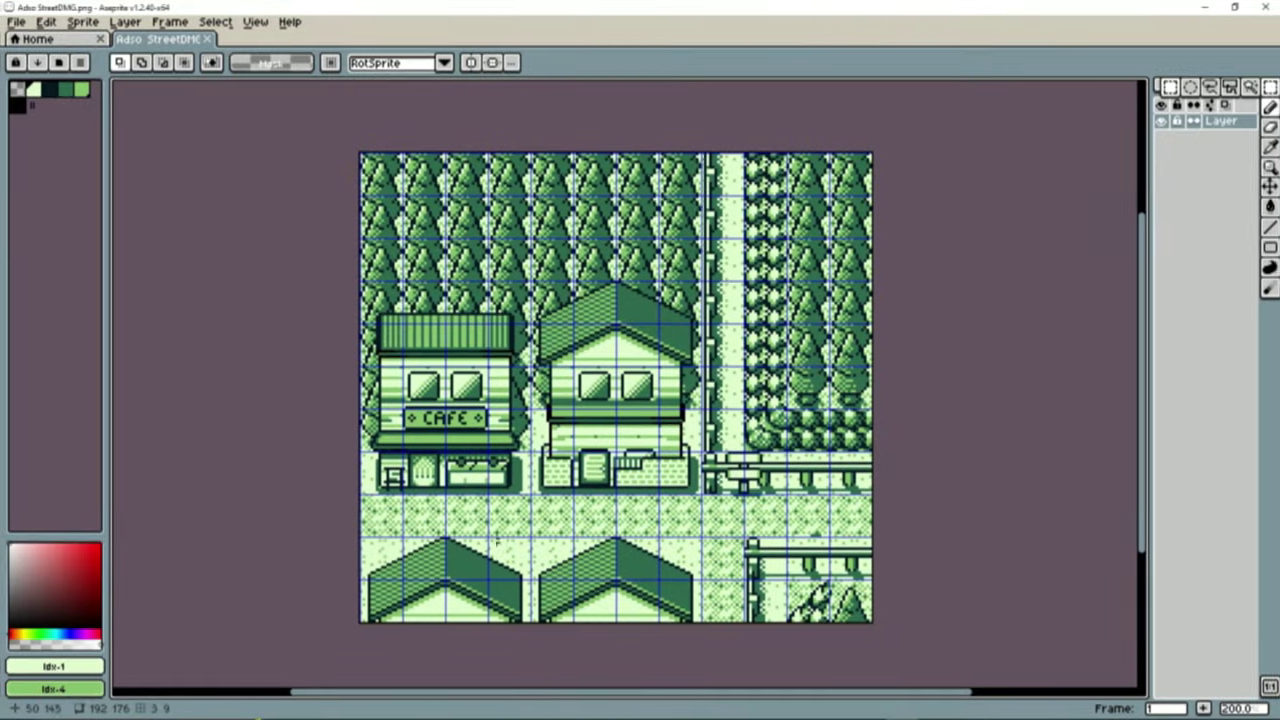
# Move the tree tile onto the empty grey top-left area and paint tree tiles across the top rows
pyautogui.scroll(4, 352, 540)
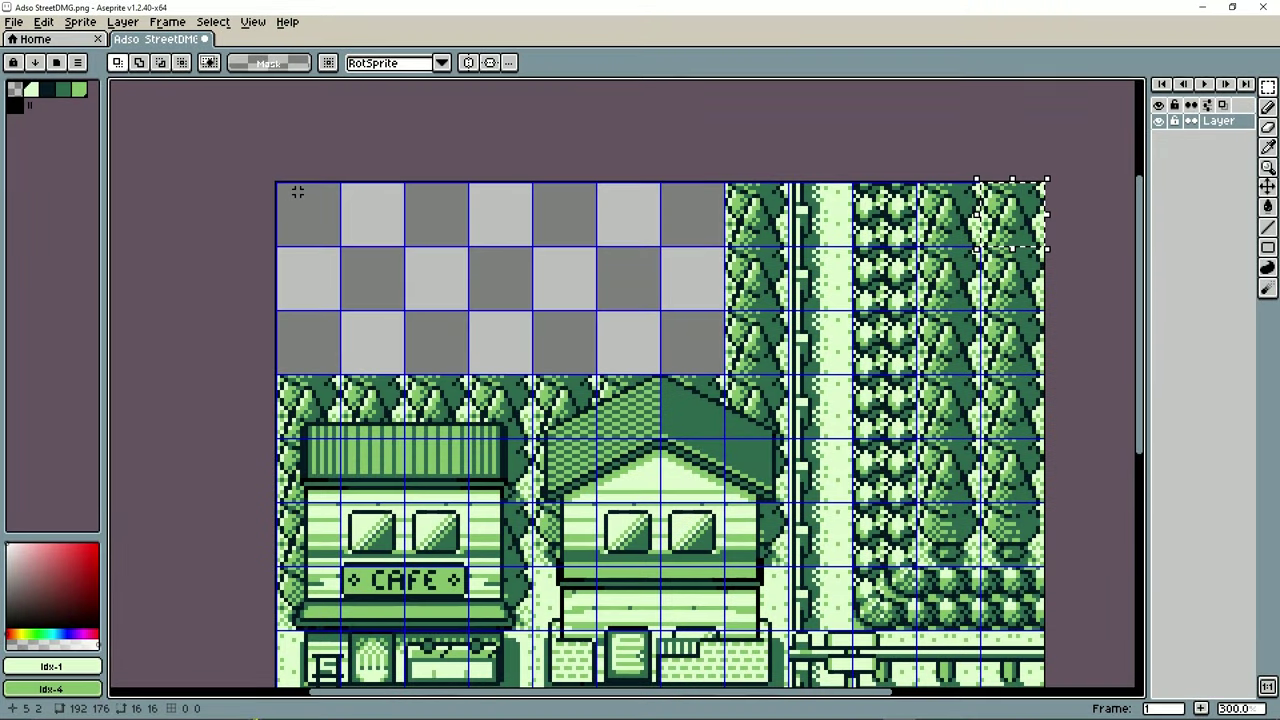
pyautogui.moveTo(1028, 222); pyautogui.dragTo(368, 243)
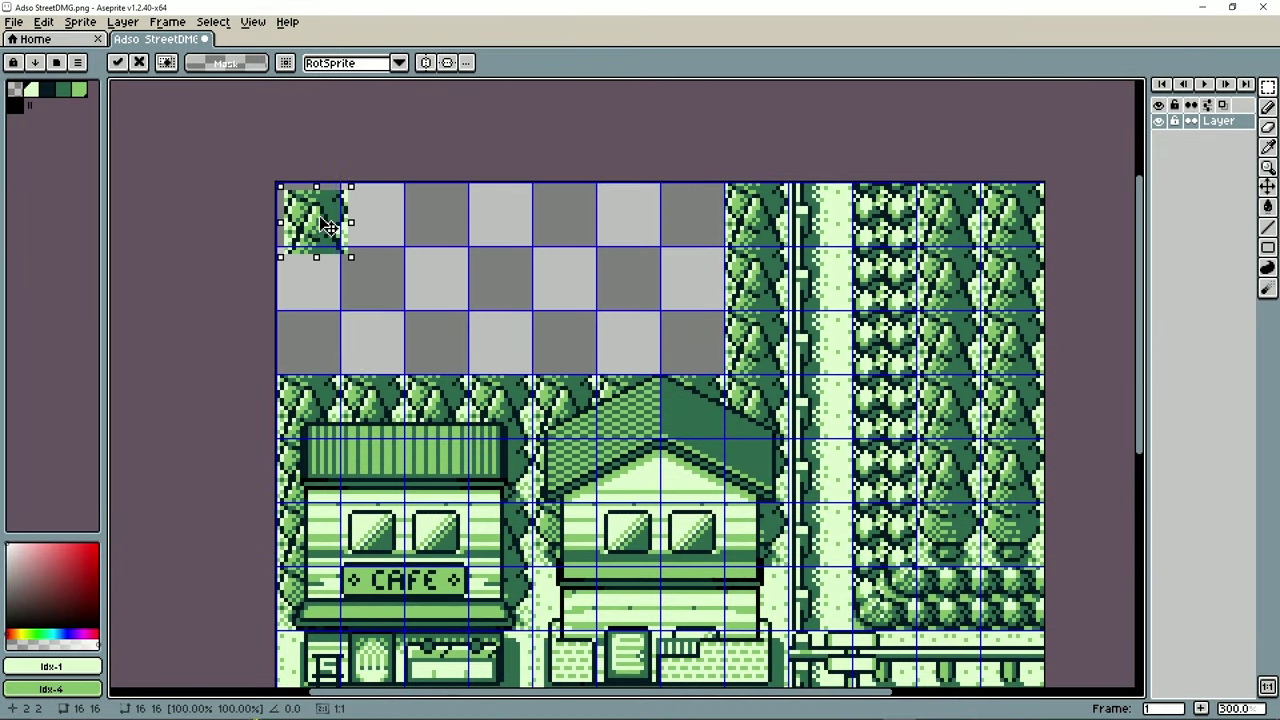
pyautogui.hotkey('ctrl', 'b')
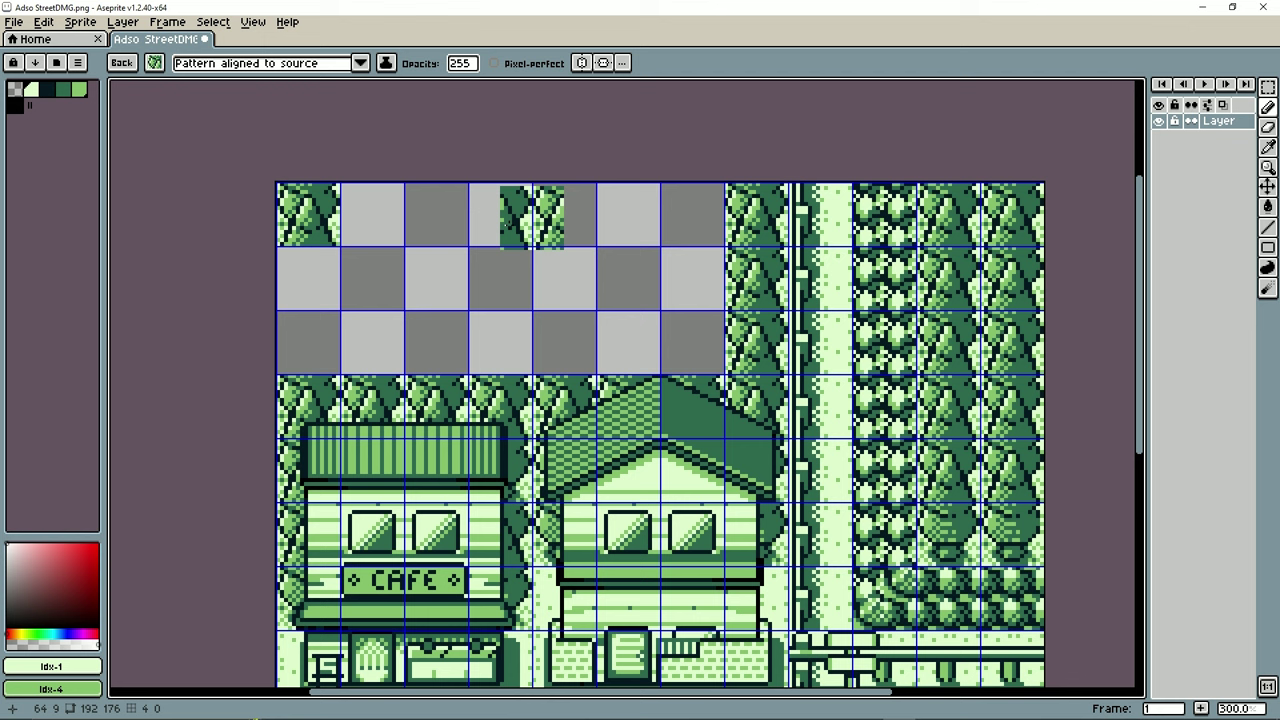
pyautogui.moveTo(345, 210)
pyautogui.mouseDown()
pyautogui.moveTo(700, 235)
pyautogui.moveTo(330, 258)
pyautogui.mouseUp()
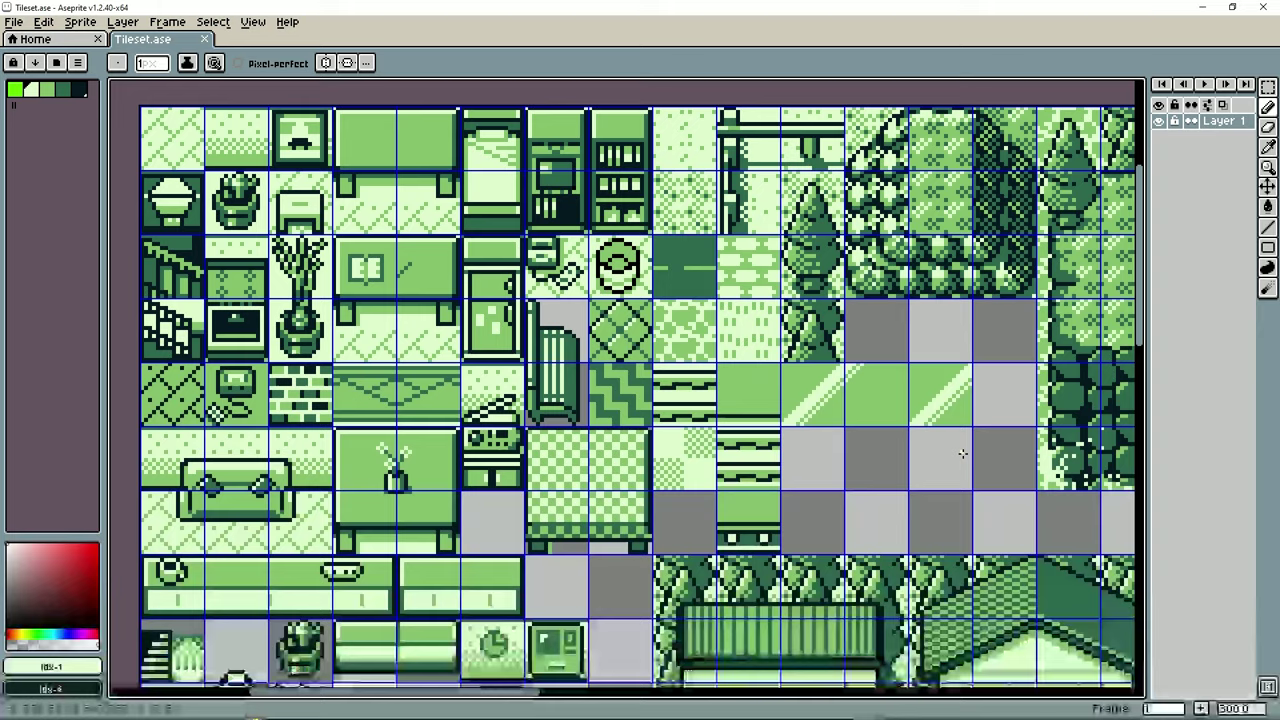
# Pan down and across the Tileset.ase canvas to look through the town tiles
pyautogui.moveTo(945, 455); pyautogui.dragTo(929, 194, button='middle')
pyautogui.moveTo(788, 527); pyautogui.dragTo(808, 229, button='middle')
pyautogui.moveTo(918, 518); pyautogui.dragTo(807, 236, button='middle')
pyautogui.moveTo(899, 461); pyautogui.dragTo(468, 523, button='middle')
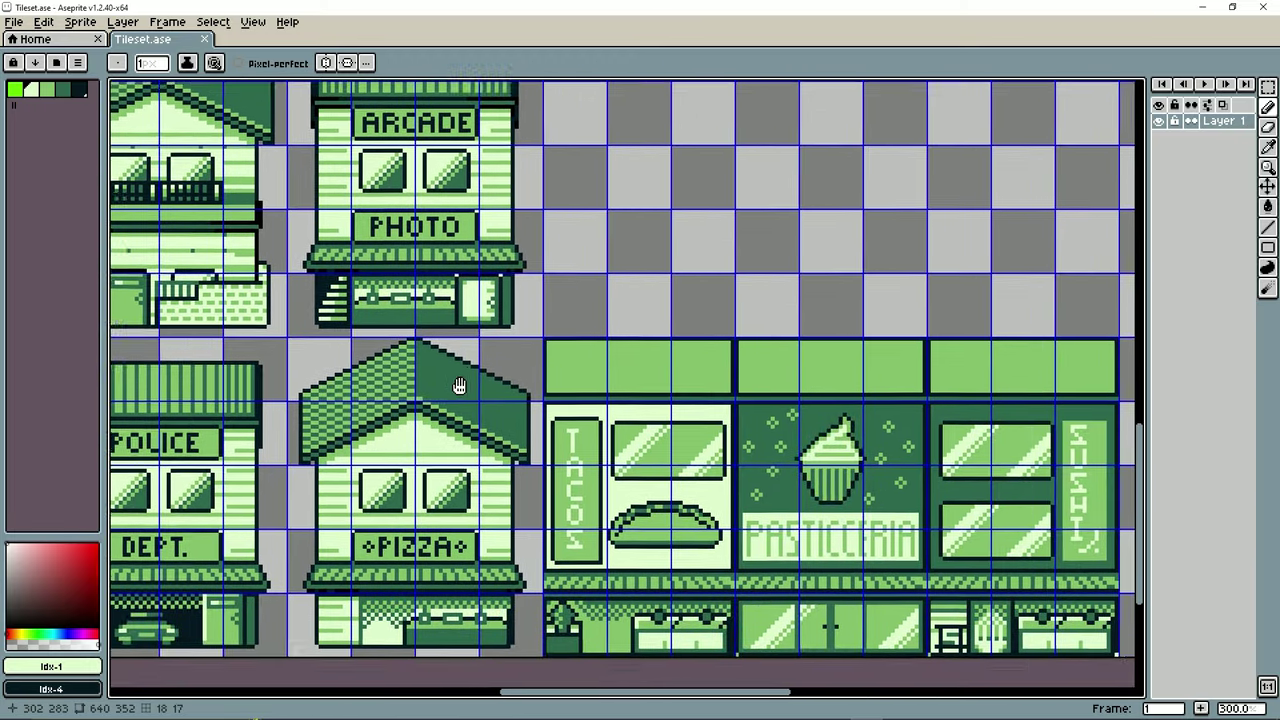
pyautogui.moveTo(459, 386); pyautogui.dragTo(531, 388, button='middle')
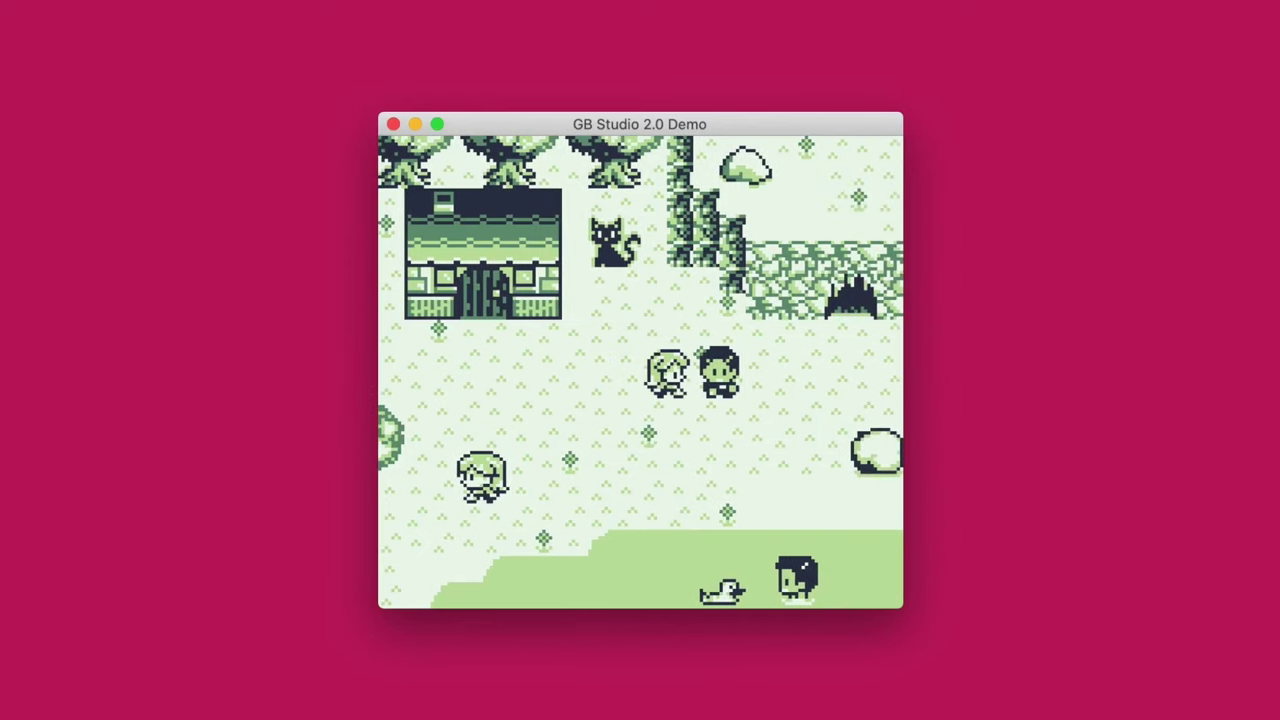
# Turn left to face the nearby character and talk to them
pyautogui.press('Left')
pyautogui.press('z')
pyautogui.press('z')
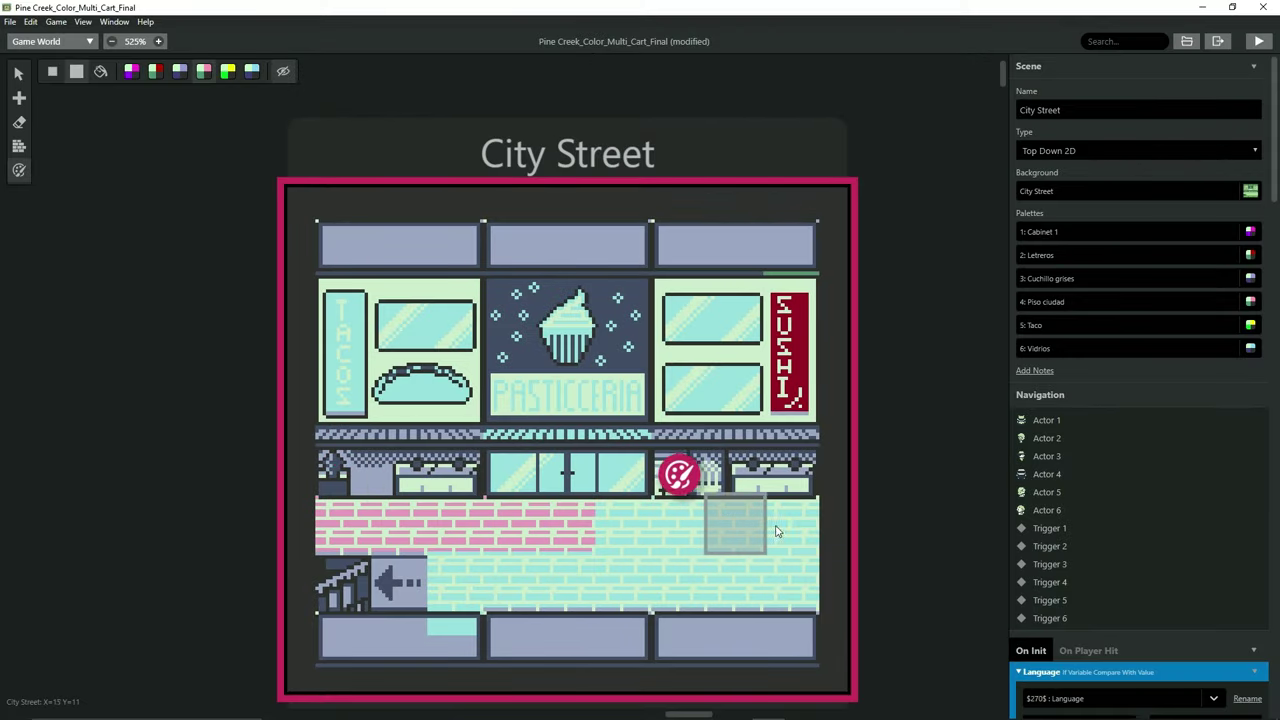
# Paint the Pasticceria sign purple, taco yellow, TACOS sign red, and Riverside's grass strip bright green
pyautogui.click(130, 71)
pyautogui.click(567, 330)
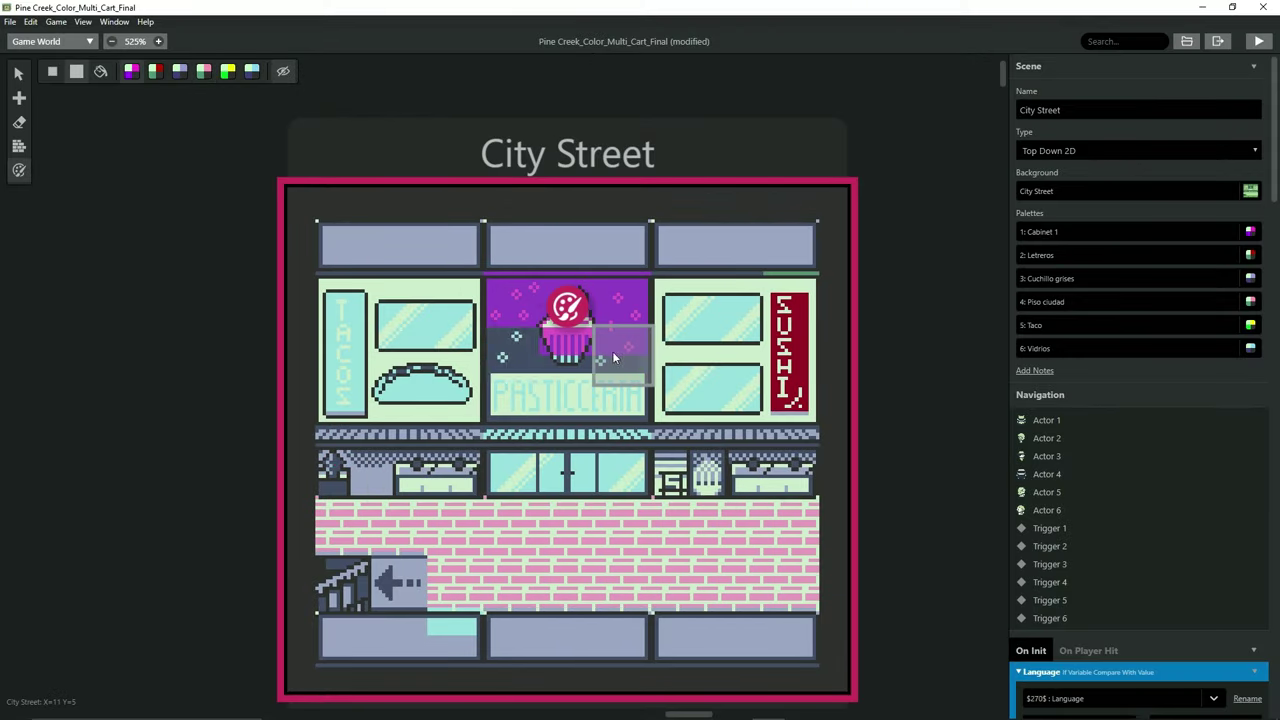
pyautogui.click(422, 383)
pyautogui.click(155, 71)
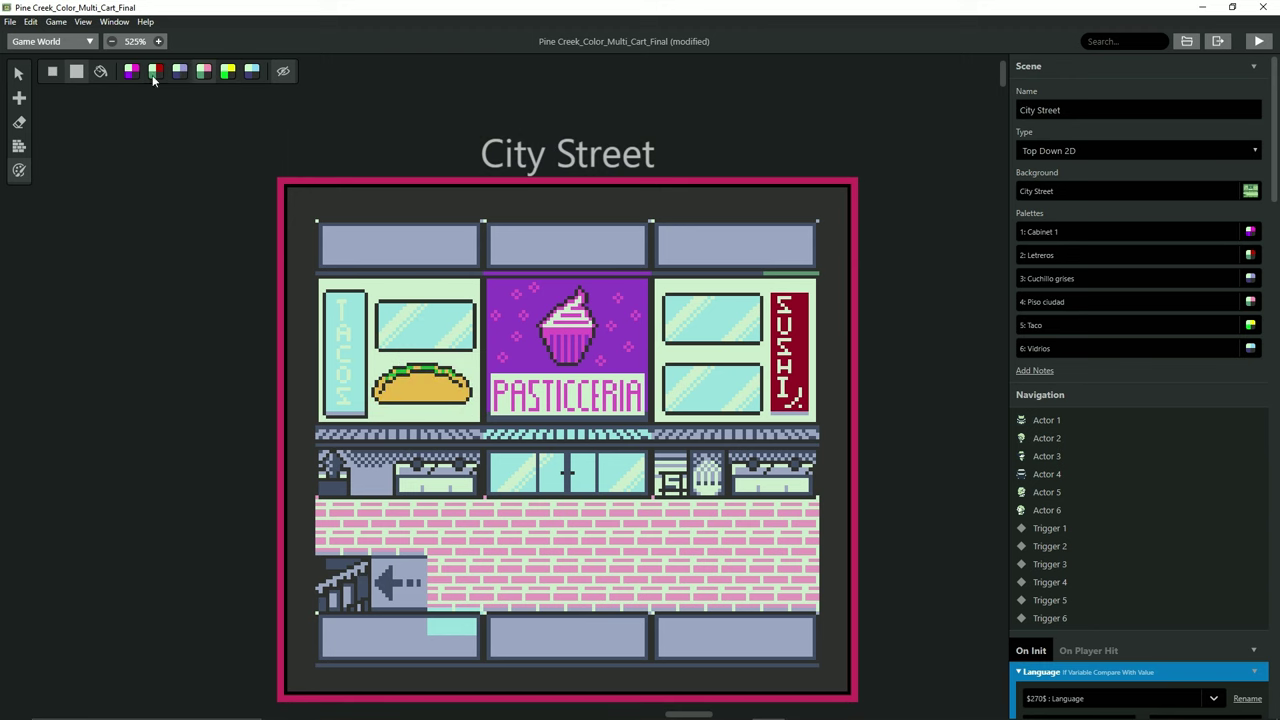
pyautogui.moveTo(343, 300); pyautogui.dragTo(333, 381)
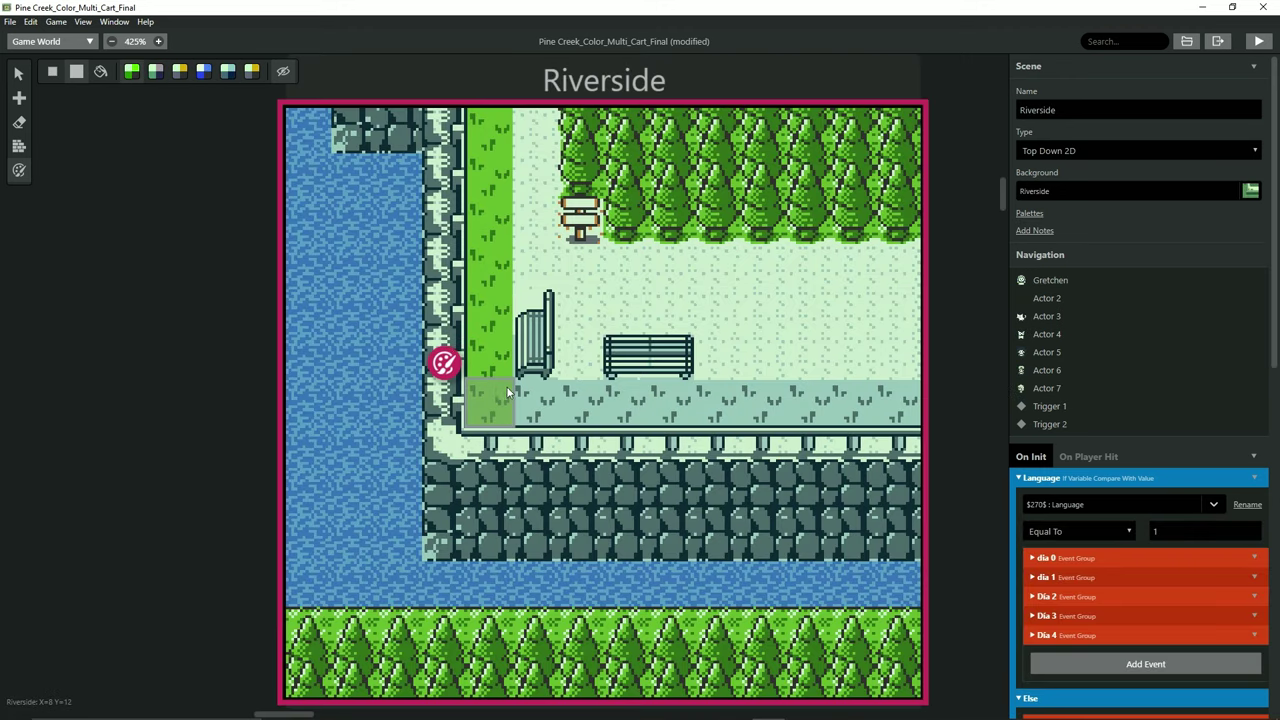
pyautogui.moveTo(483, 409); pyautogui.dragTo(670, 405)
pyautogui.moveTo(813, 411); pyautogui.dragTo(905, 406)
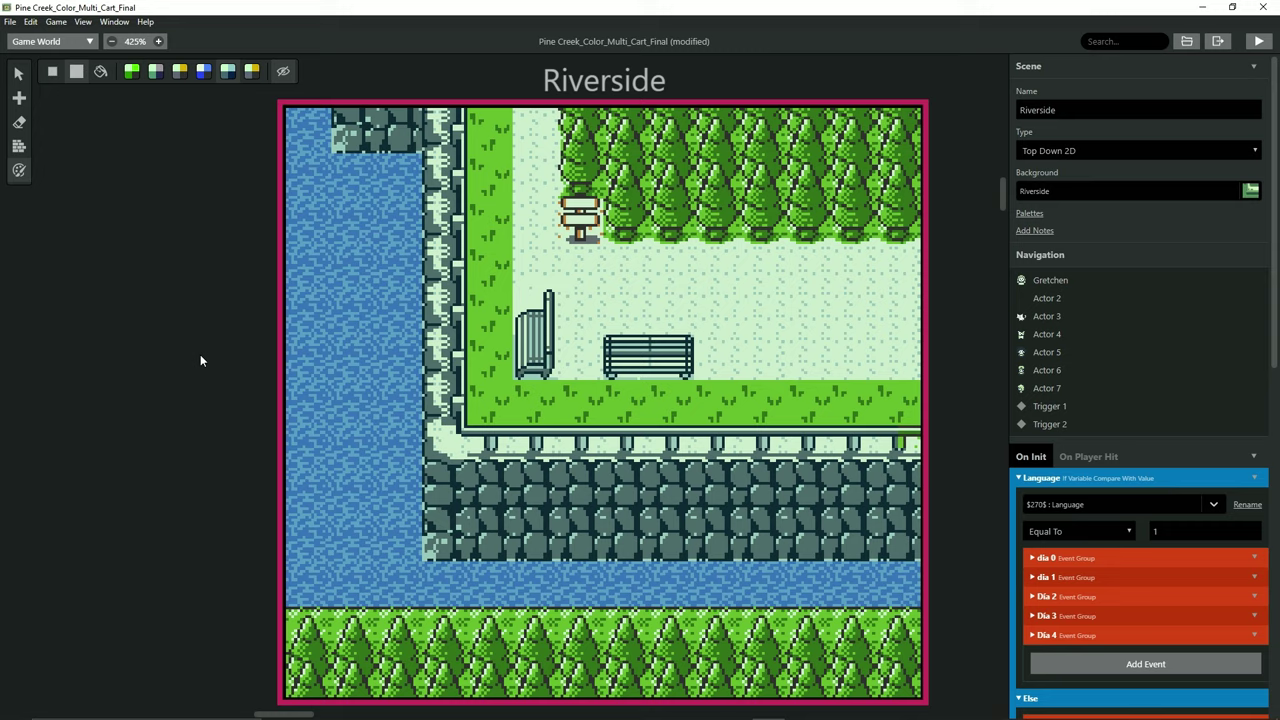
# Open the Palettes view and select the Piso madera and Piso y sangre palettes
pyautogui.click(82, 22)
pyautogui.click(106, 119)
pyautogui.click(594, 215)
pyautogui.scroll(-5, 1161, 300)
pyautogui.click(1165, 333)
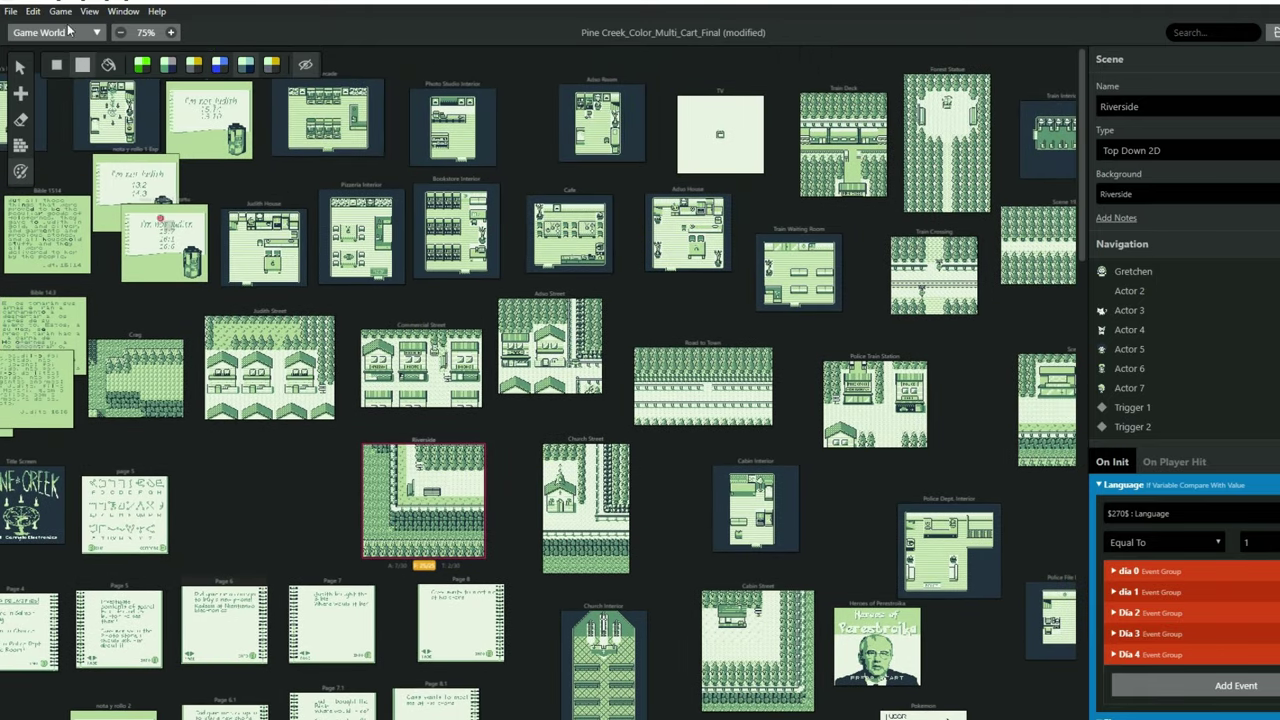
# Enable Color Mode in the project settings
pyautogui.moveTo(89, 12)
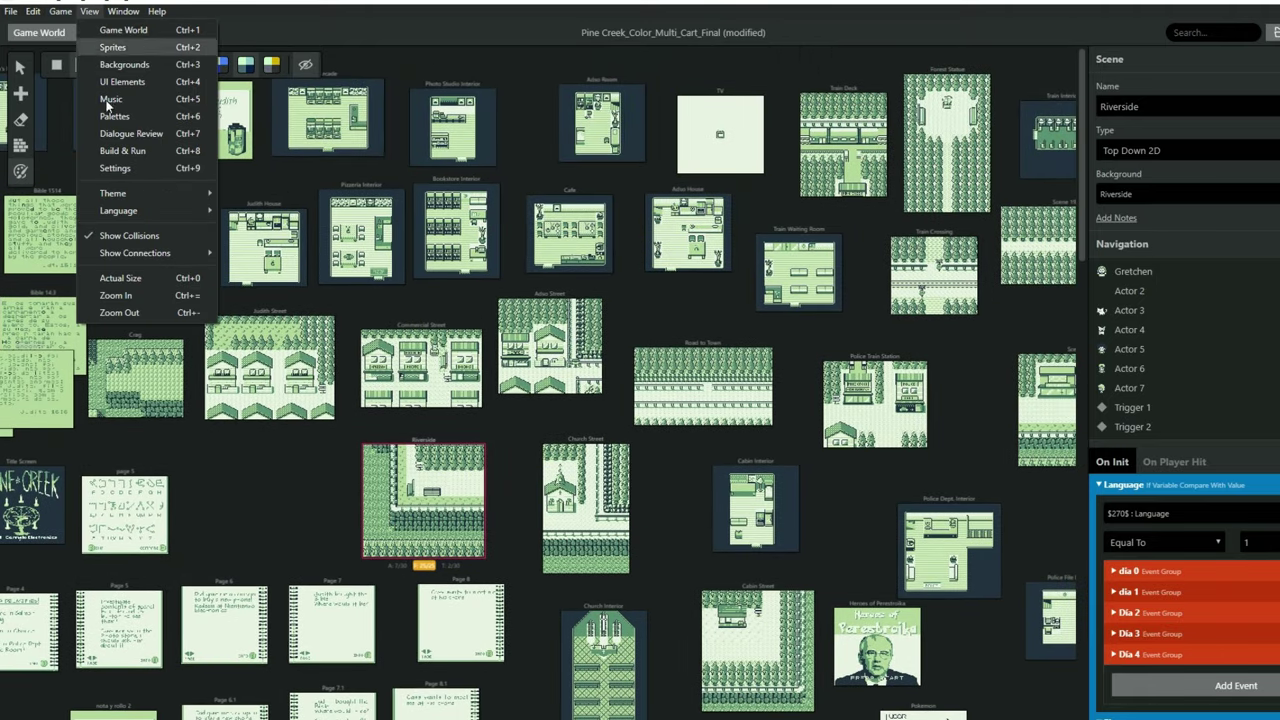
pyautogui.click(166, 168)
pyautogui.click(331, 251)
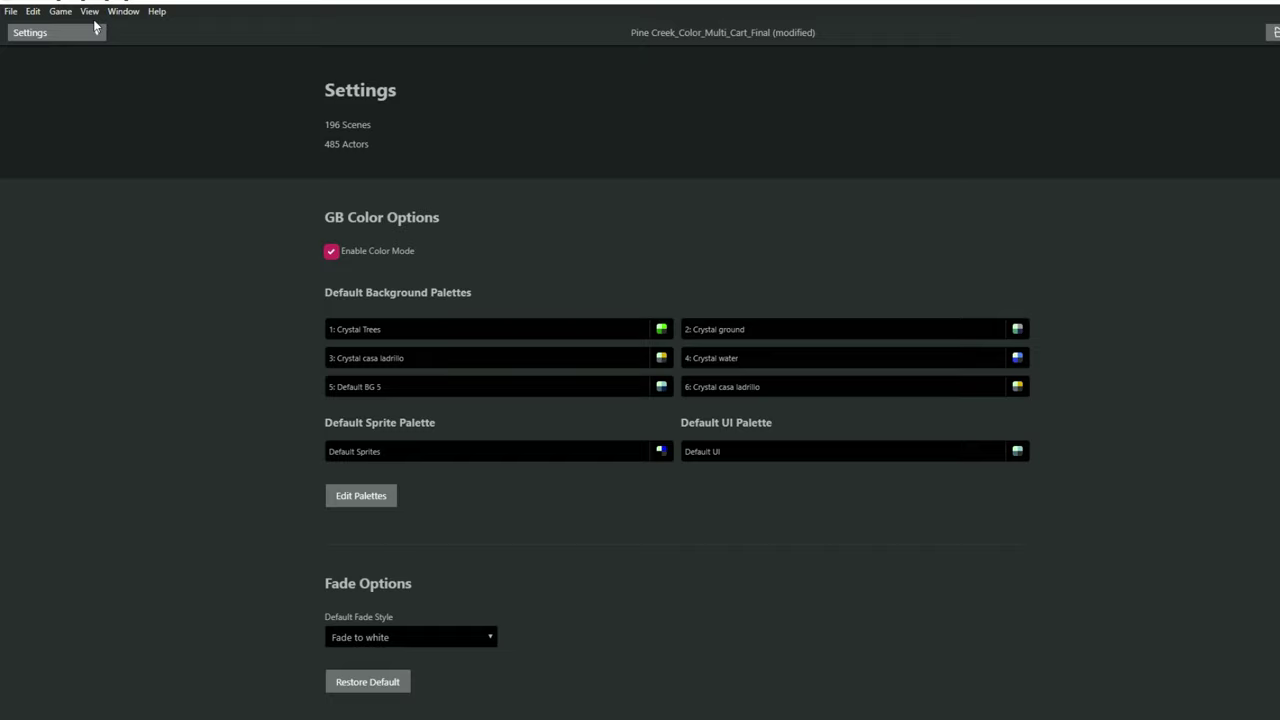
# Return to the Game World at Adso Street and paint the house roof orange and grey
pyautogui.click(60, 32)
pyautogui.click(65, 50)
pyautogui.keyDown('ctrl'); pyautogui.scroll(2, 295, 489); pyautogui.keyUp('ctrl')
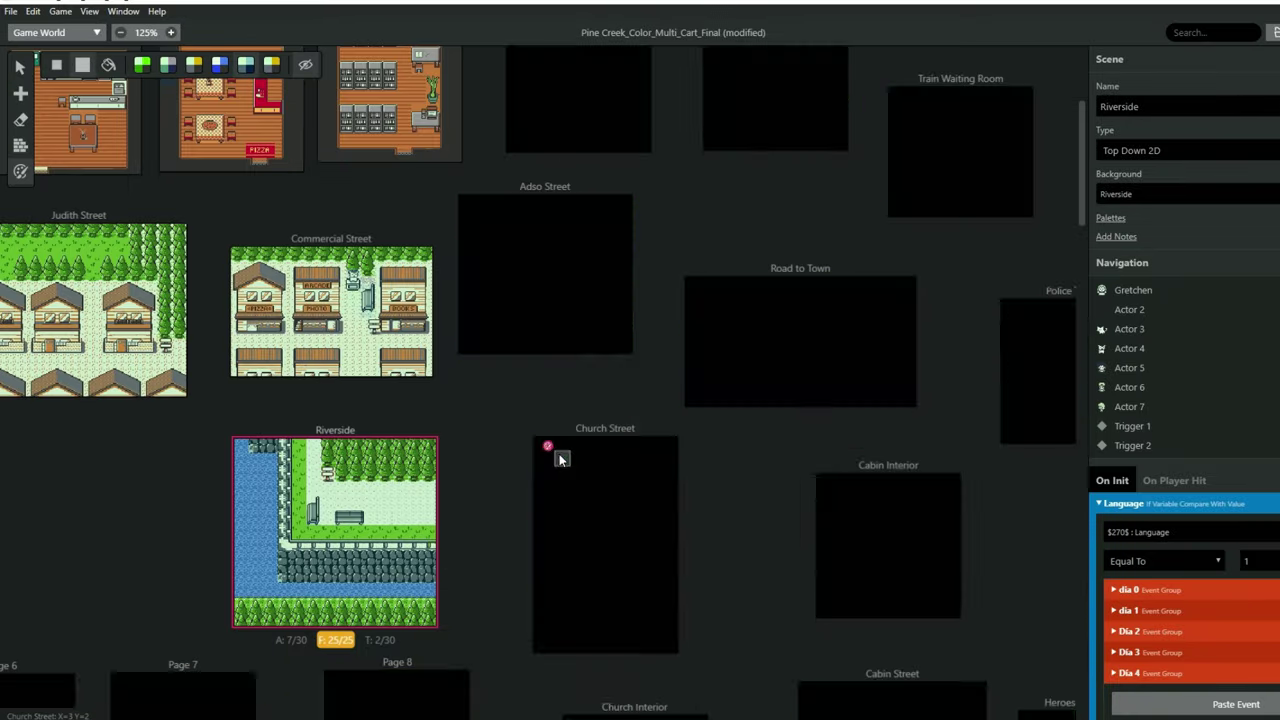
pyautogui.scroll(5, 427, 424)
pyautogui.hscroll(2, 427, 424)
pyautogui.moveTo(427, 424); pyautogui.dragTo(228, 417, button='middle')
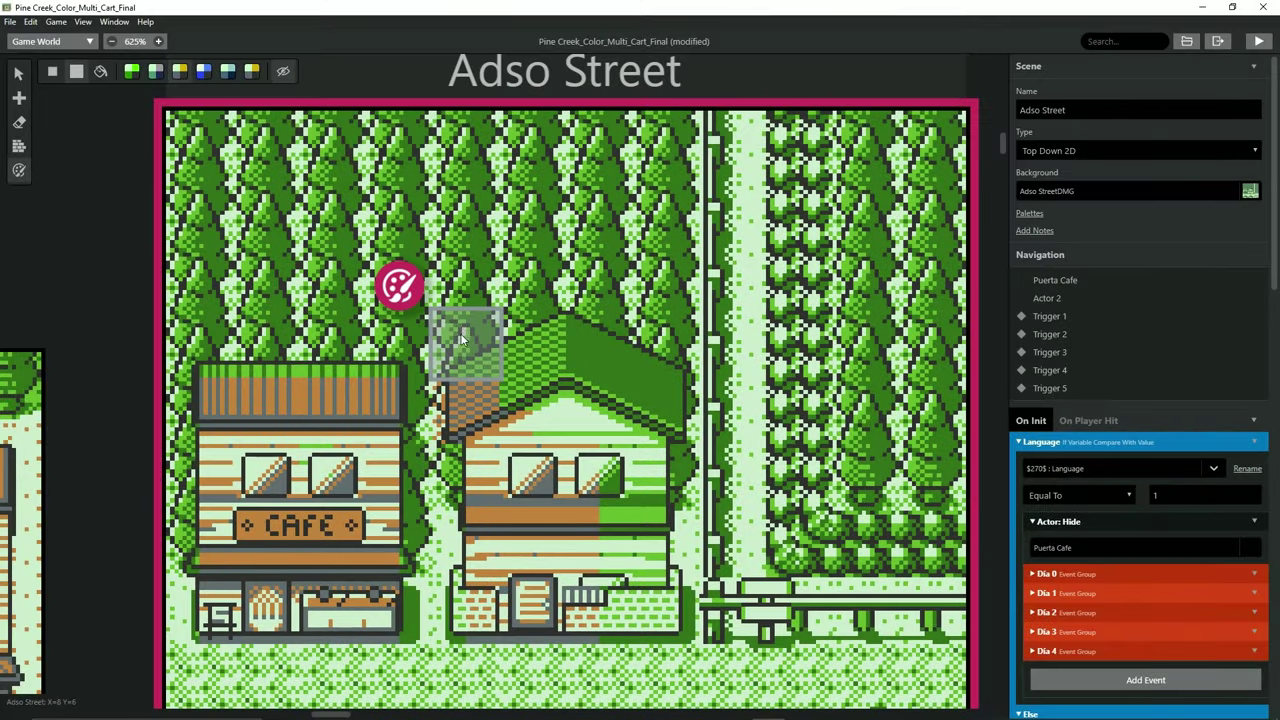
pyautogui.moveTo(460, 338)
pyautogui.mouseDown()
pyautogui.moveTo(641, 327)
pyautogui.moveTo(653, 381)
pyautogui.moveTo(525, 411)
pyautogui.moveTo(654, 427)
pyautogui.moveTo(631, 504)
pyautogui.moveTo(643, 592)
pyautogui.mouseUp()
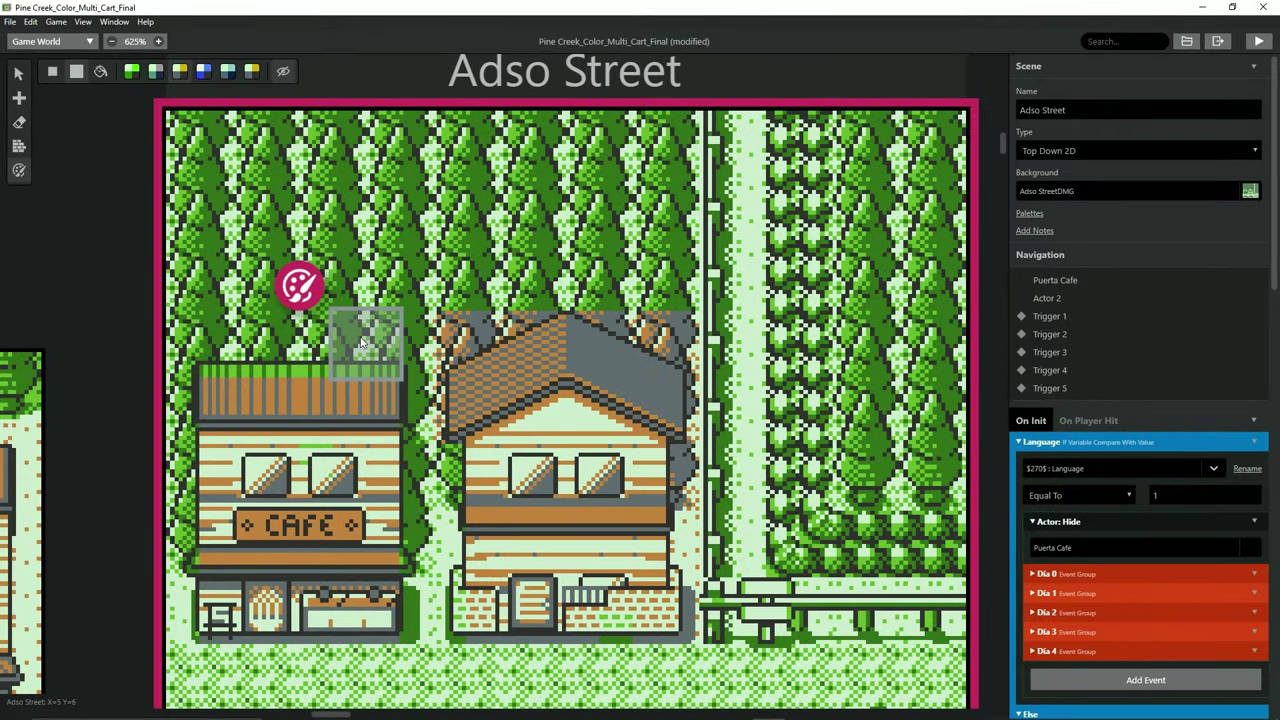
# Repaint the strip above the cafe roof green and paint the house's left window blue
pyautogui.moveTo(380, 330)
pyautogui.mouseDown()
pyautogui.moveTo(190, 330)
pyautogui.moveTo(386, 325)
pyautogui.mouseUp()
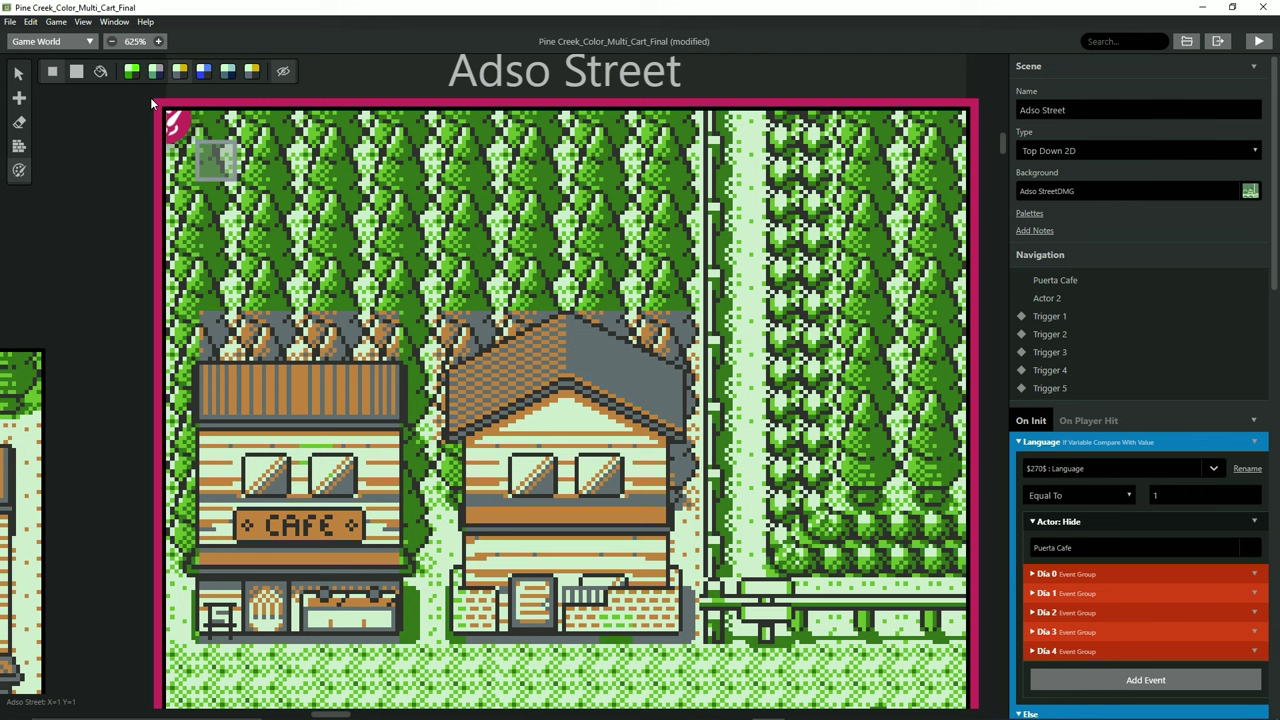
pyautogui.moveTo(190, 330); pyautogui.dragTo(462, 320)
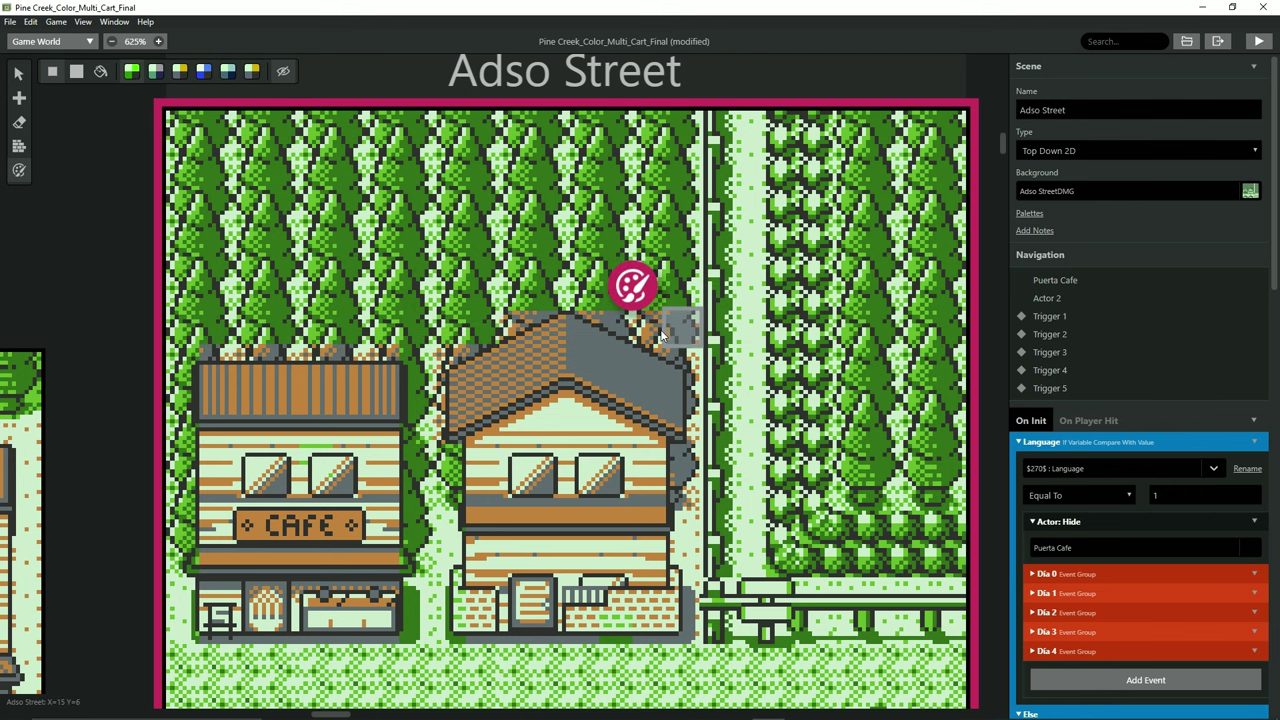
pyautogui.keyDown('ctrl'); pyautogui.scroll(-2, 660, 337); pyautogui.keyUp('ctrl')
pyautogui.keyDown('ctrl'); pyautogui.scroll(3, 540, 540); pyautogui.keyUp('ctrl')
pyautogui.scroll(2, 720, 345)
pyautogui.scroll(-2, 720, 405)
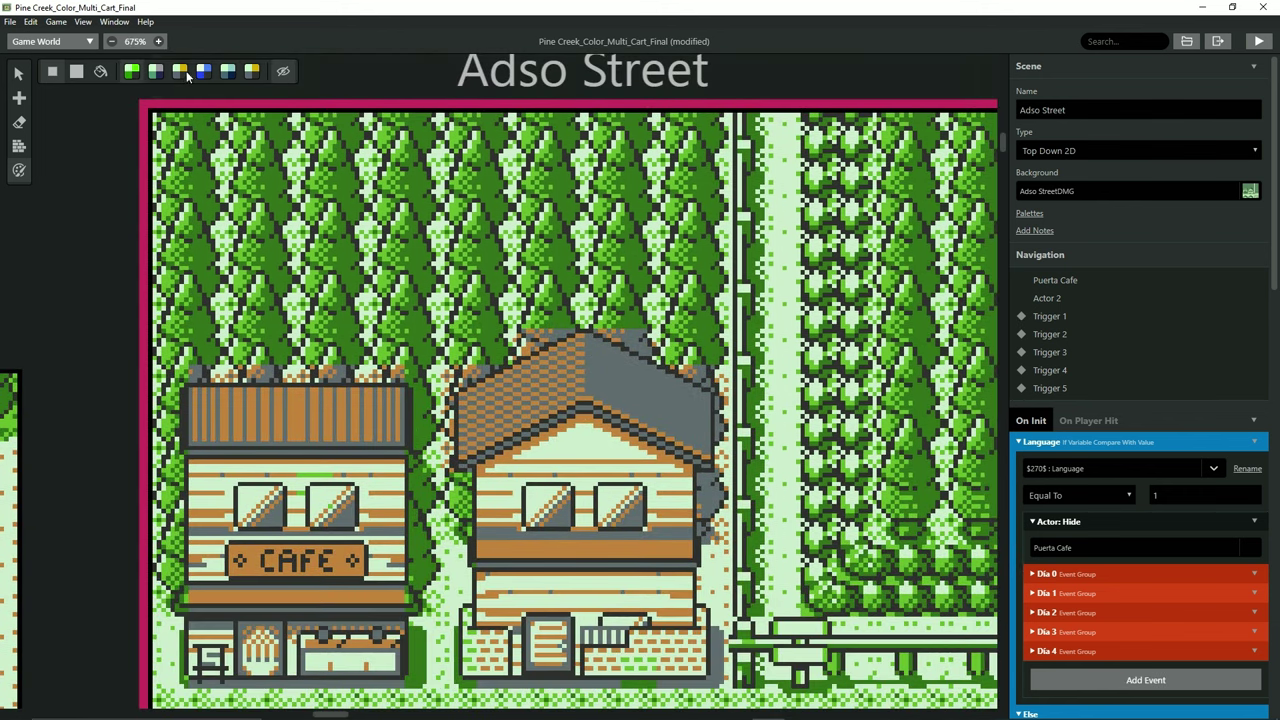
pyautogui.scroll(-3, 477, 277)
pyautogui.click(540, 300)
pyautogui.scroll(2, 763, 340)
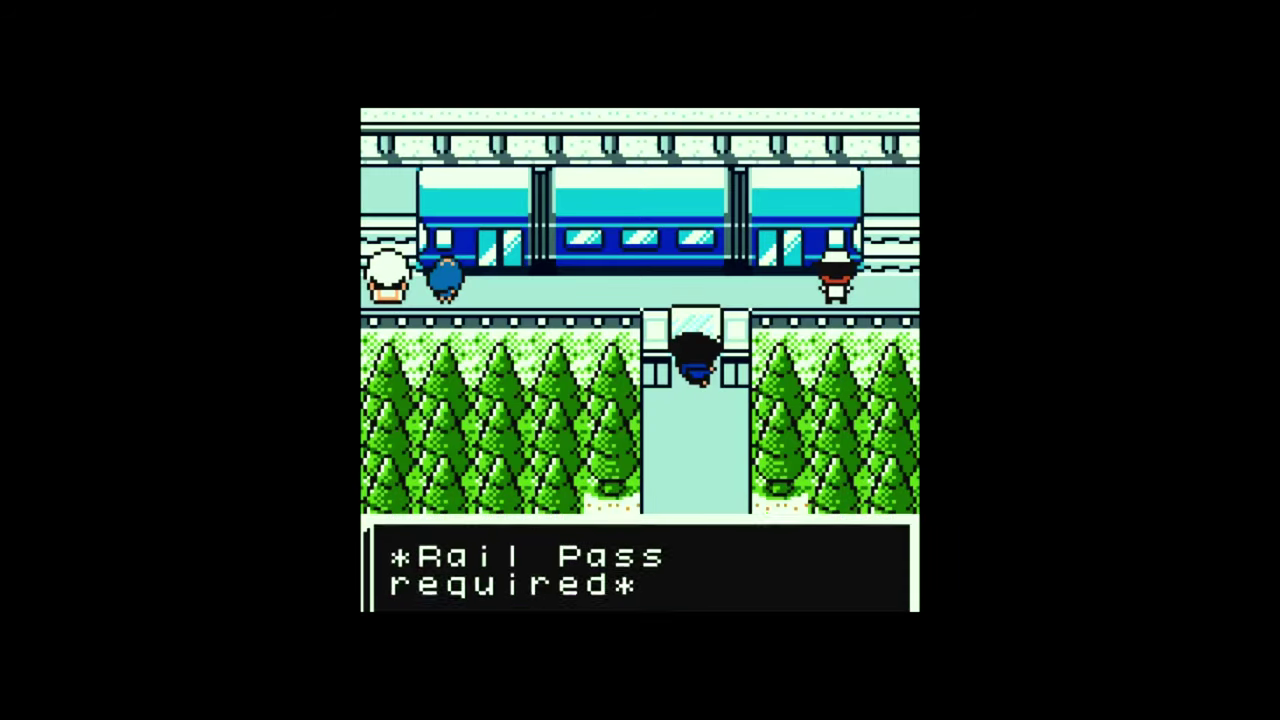
# Walk the player up onto the station platform beside the train
pyautogui.press('Up')
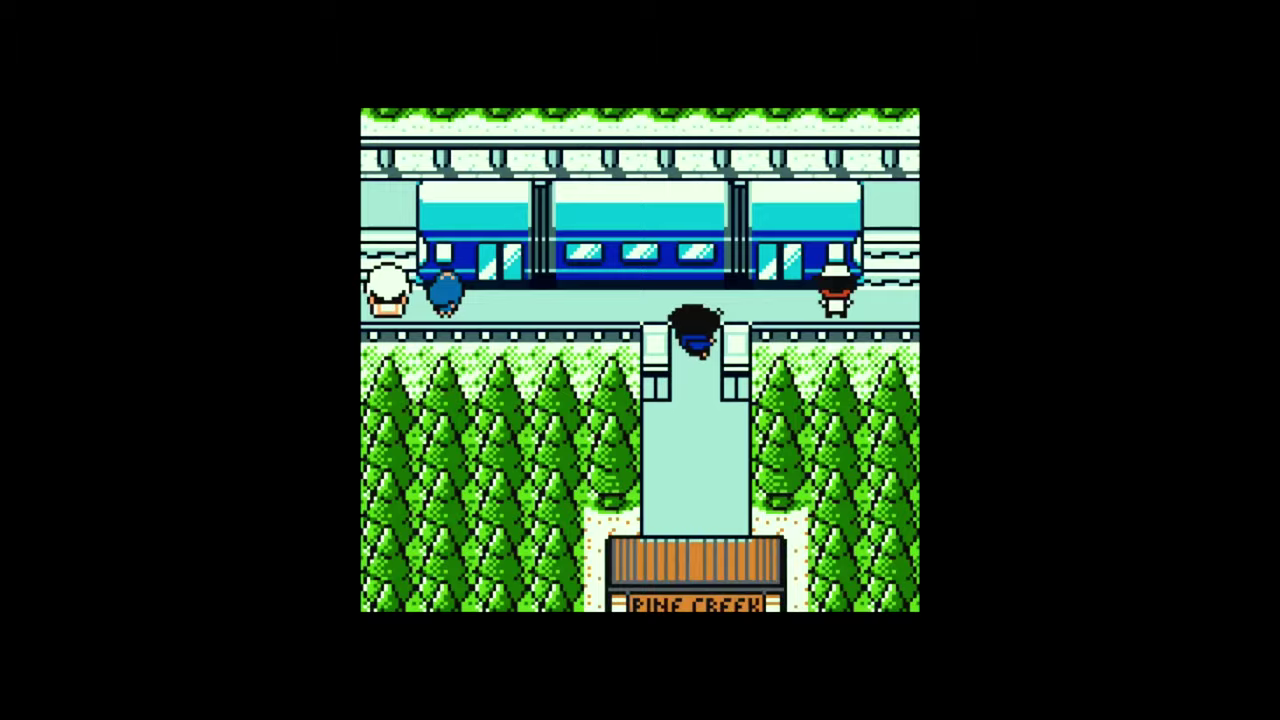